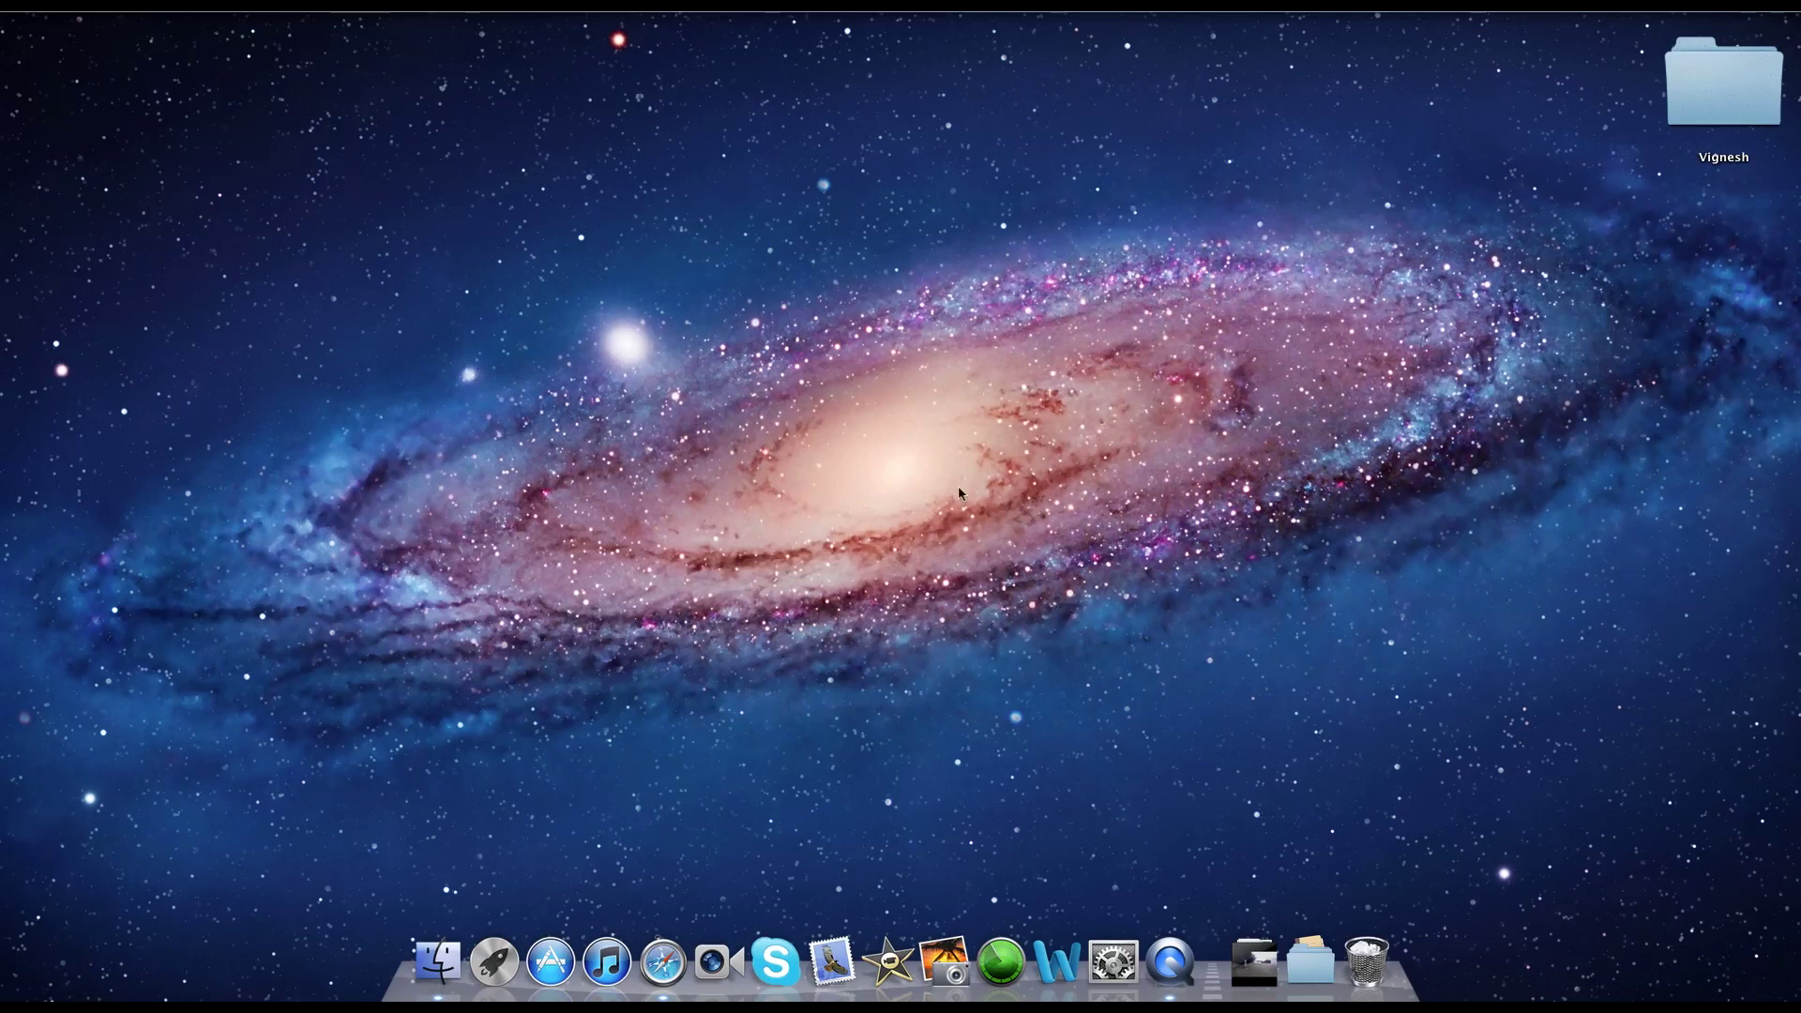
Launch Safari from the Dock to search for 'air print activator'
click(663, 941)
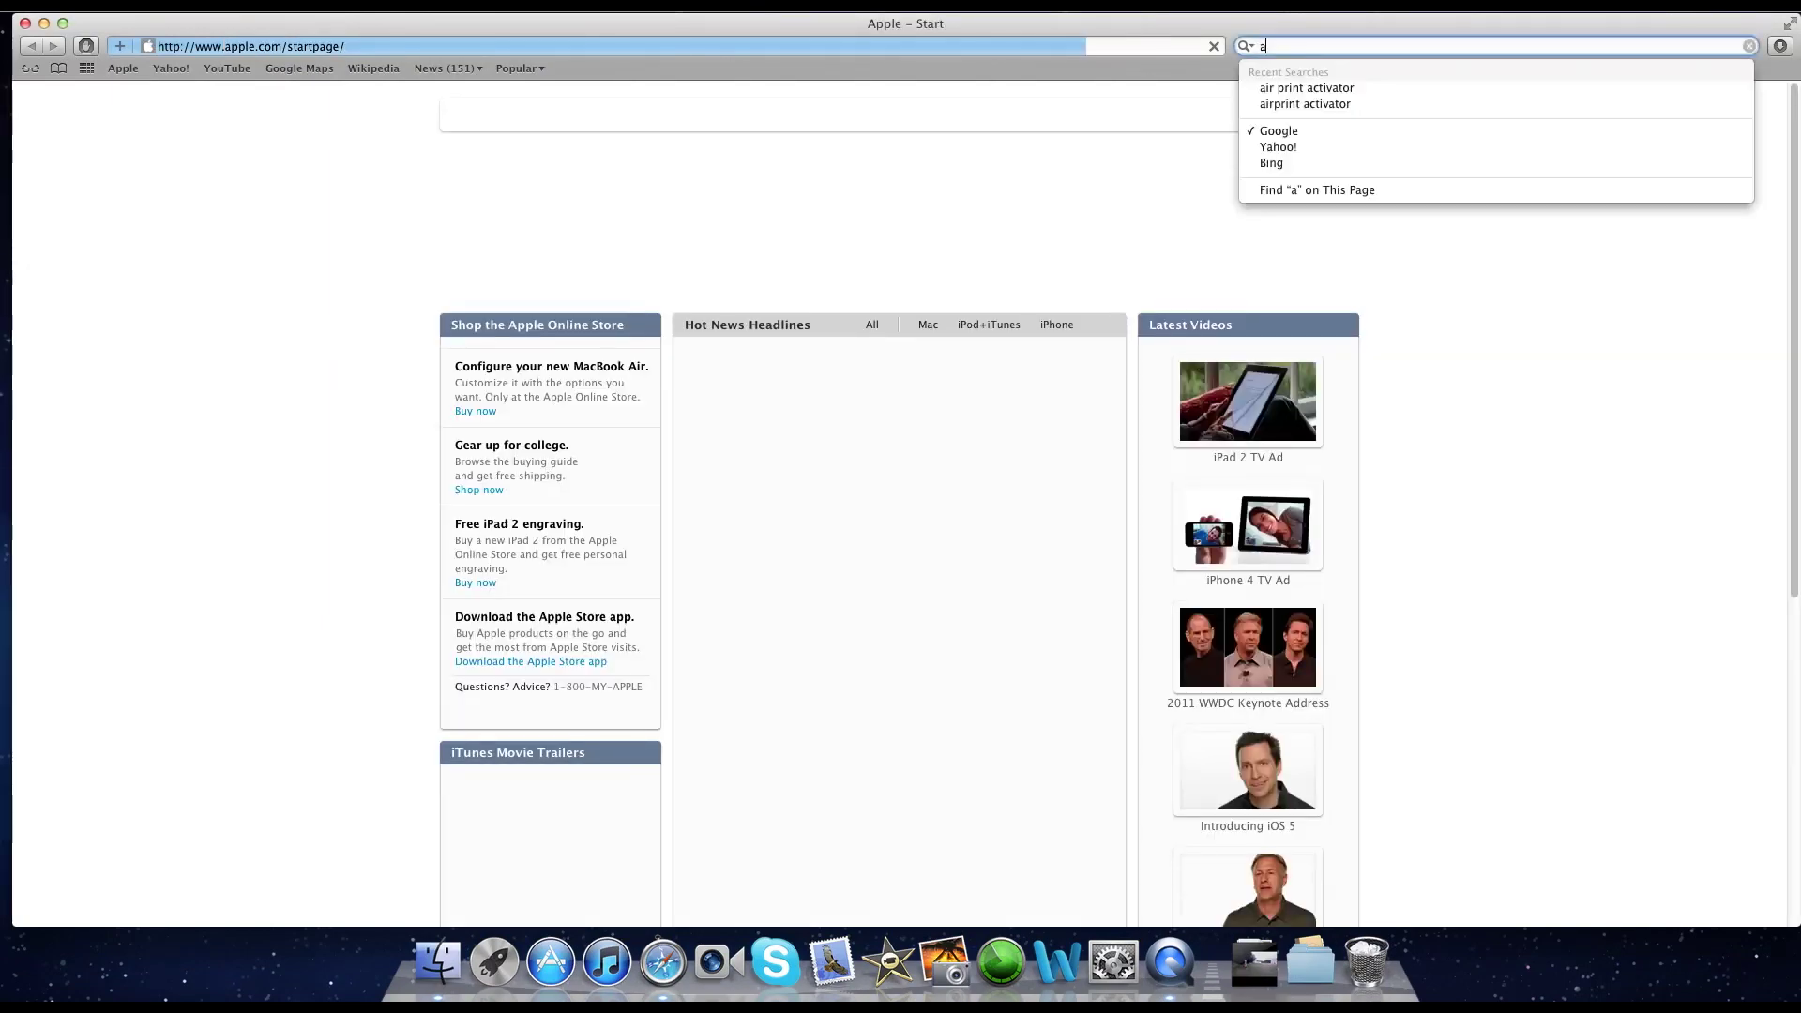
text(ir print acti)
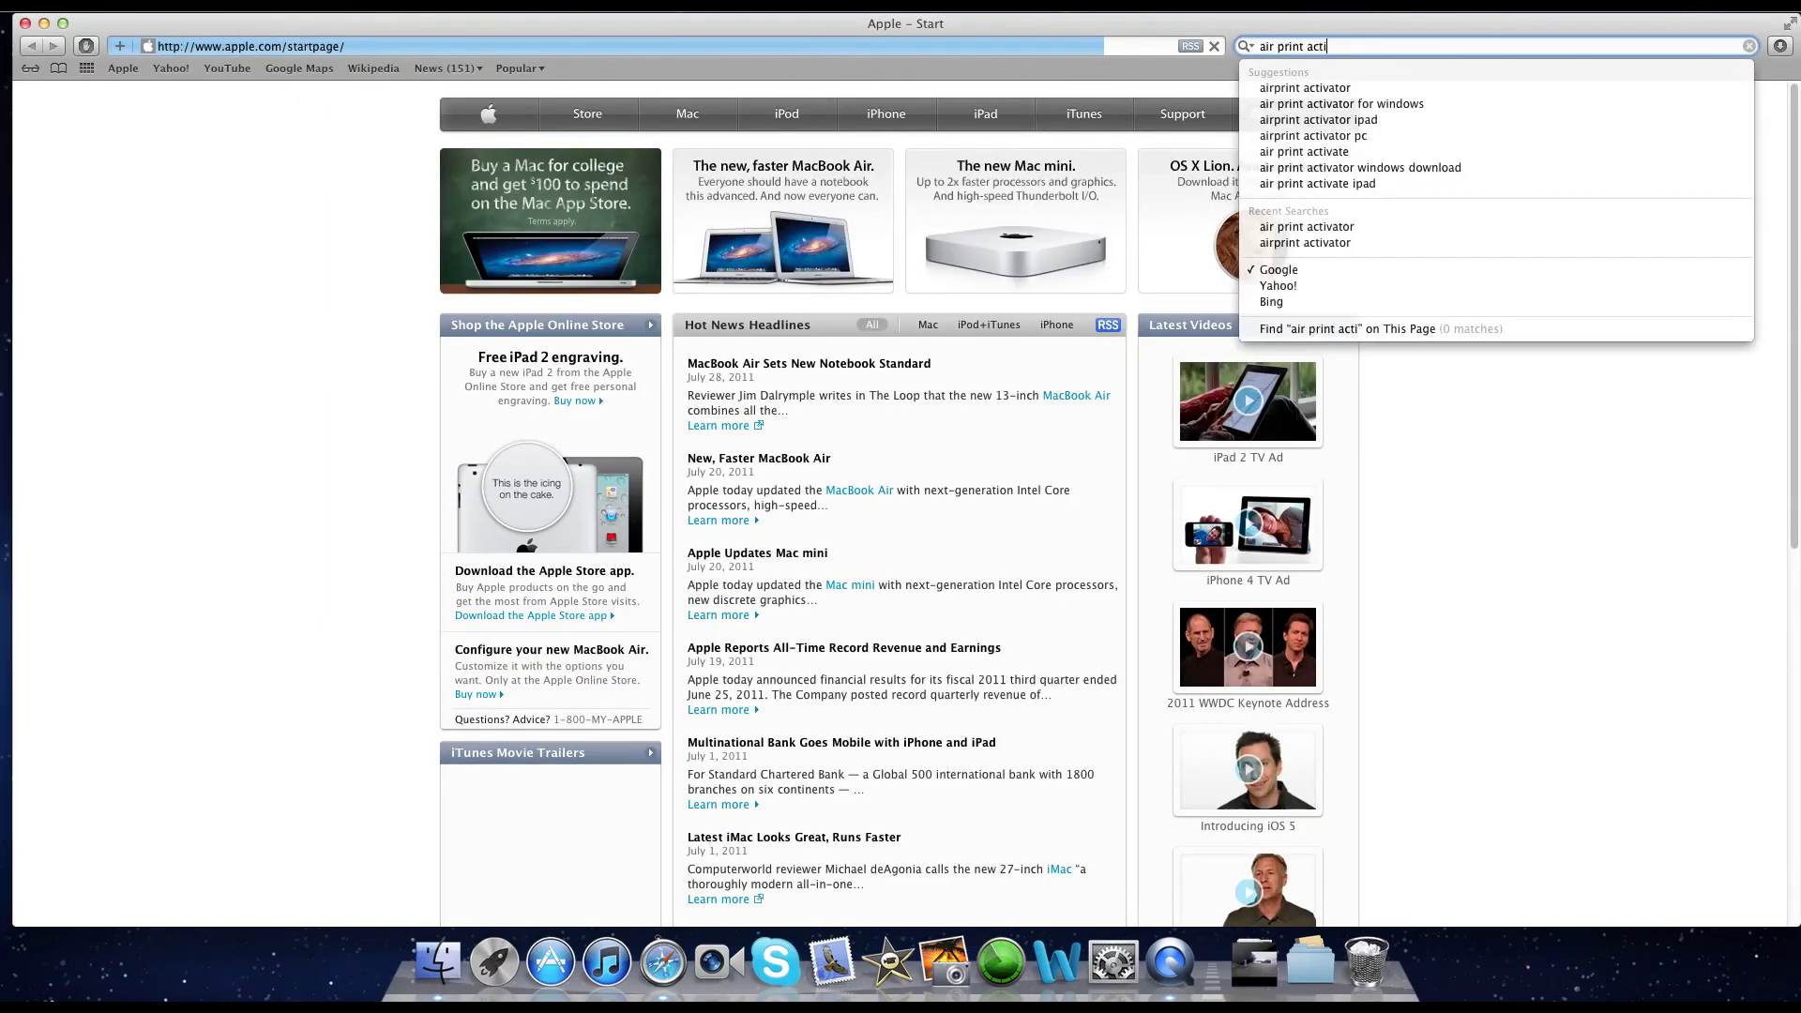
text(vator)
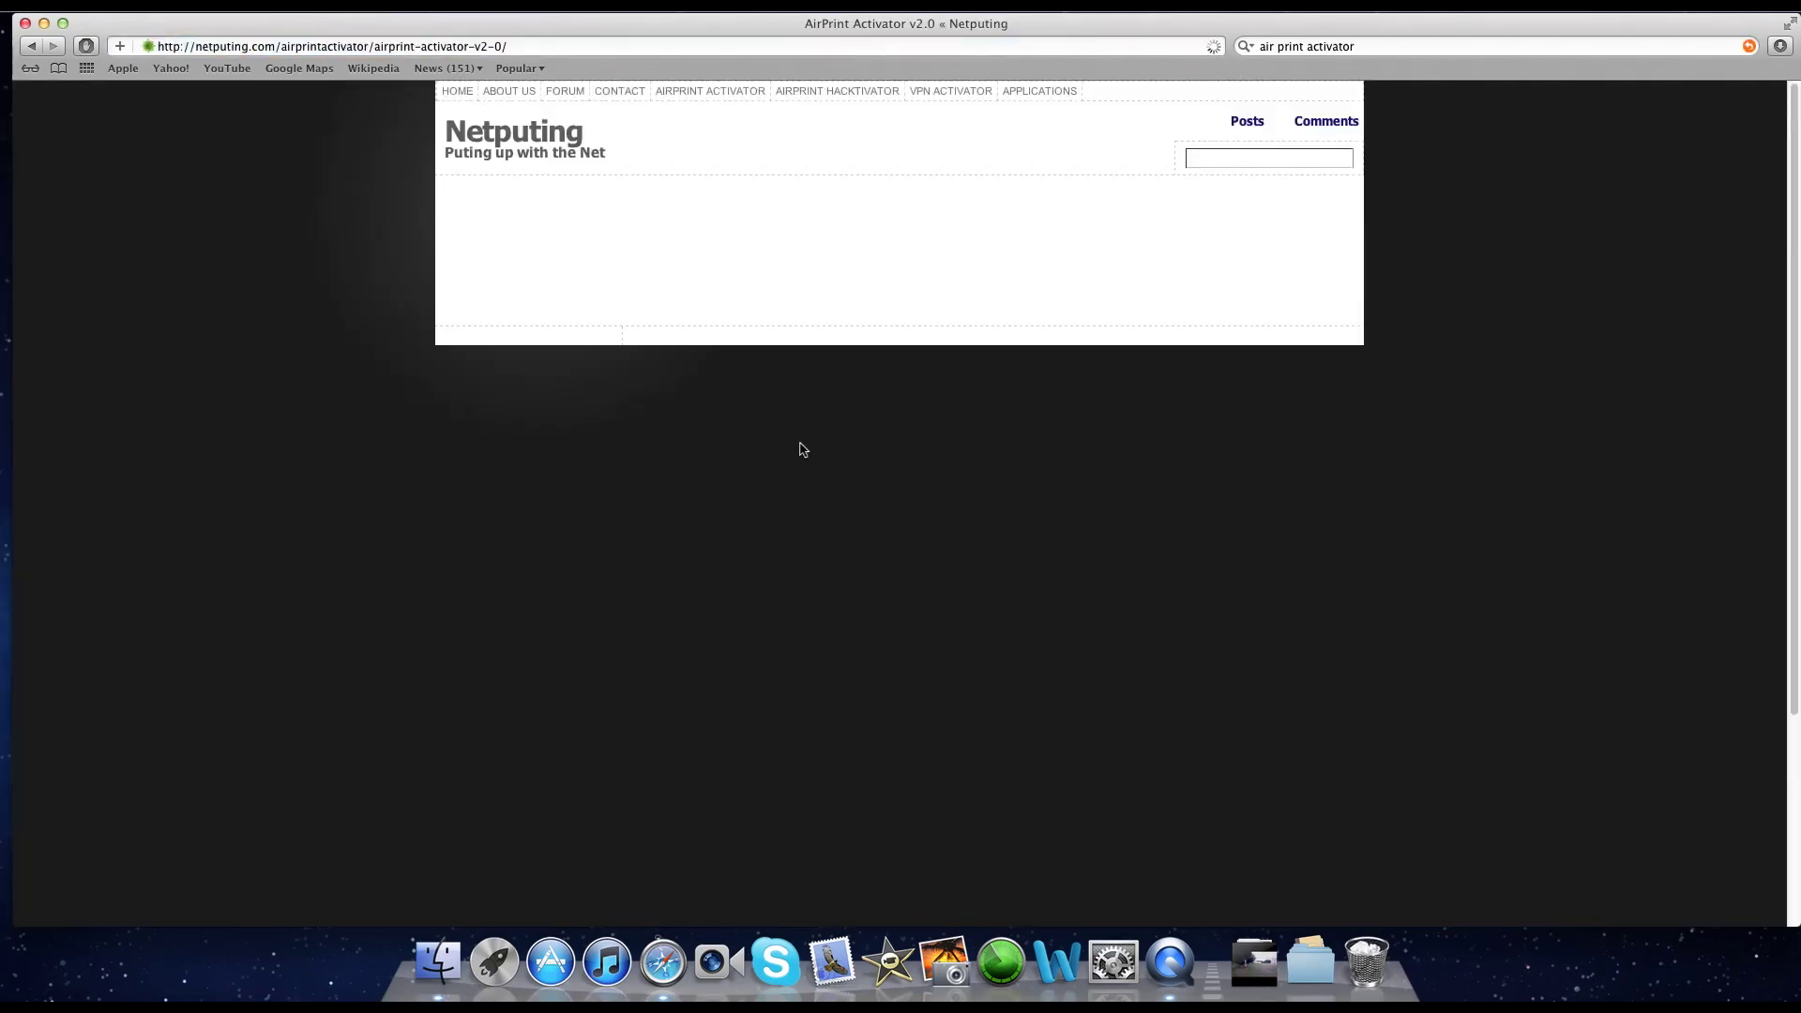
scroll(779, 426, down, 1)
scroll(789, 435, down, 1)
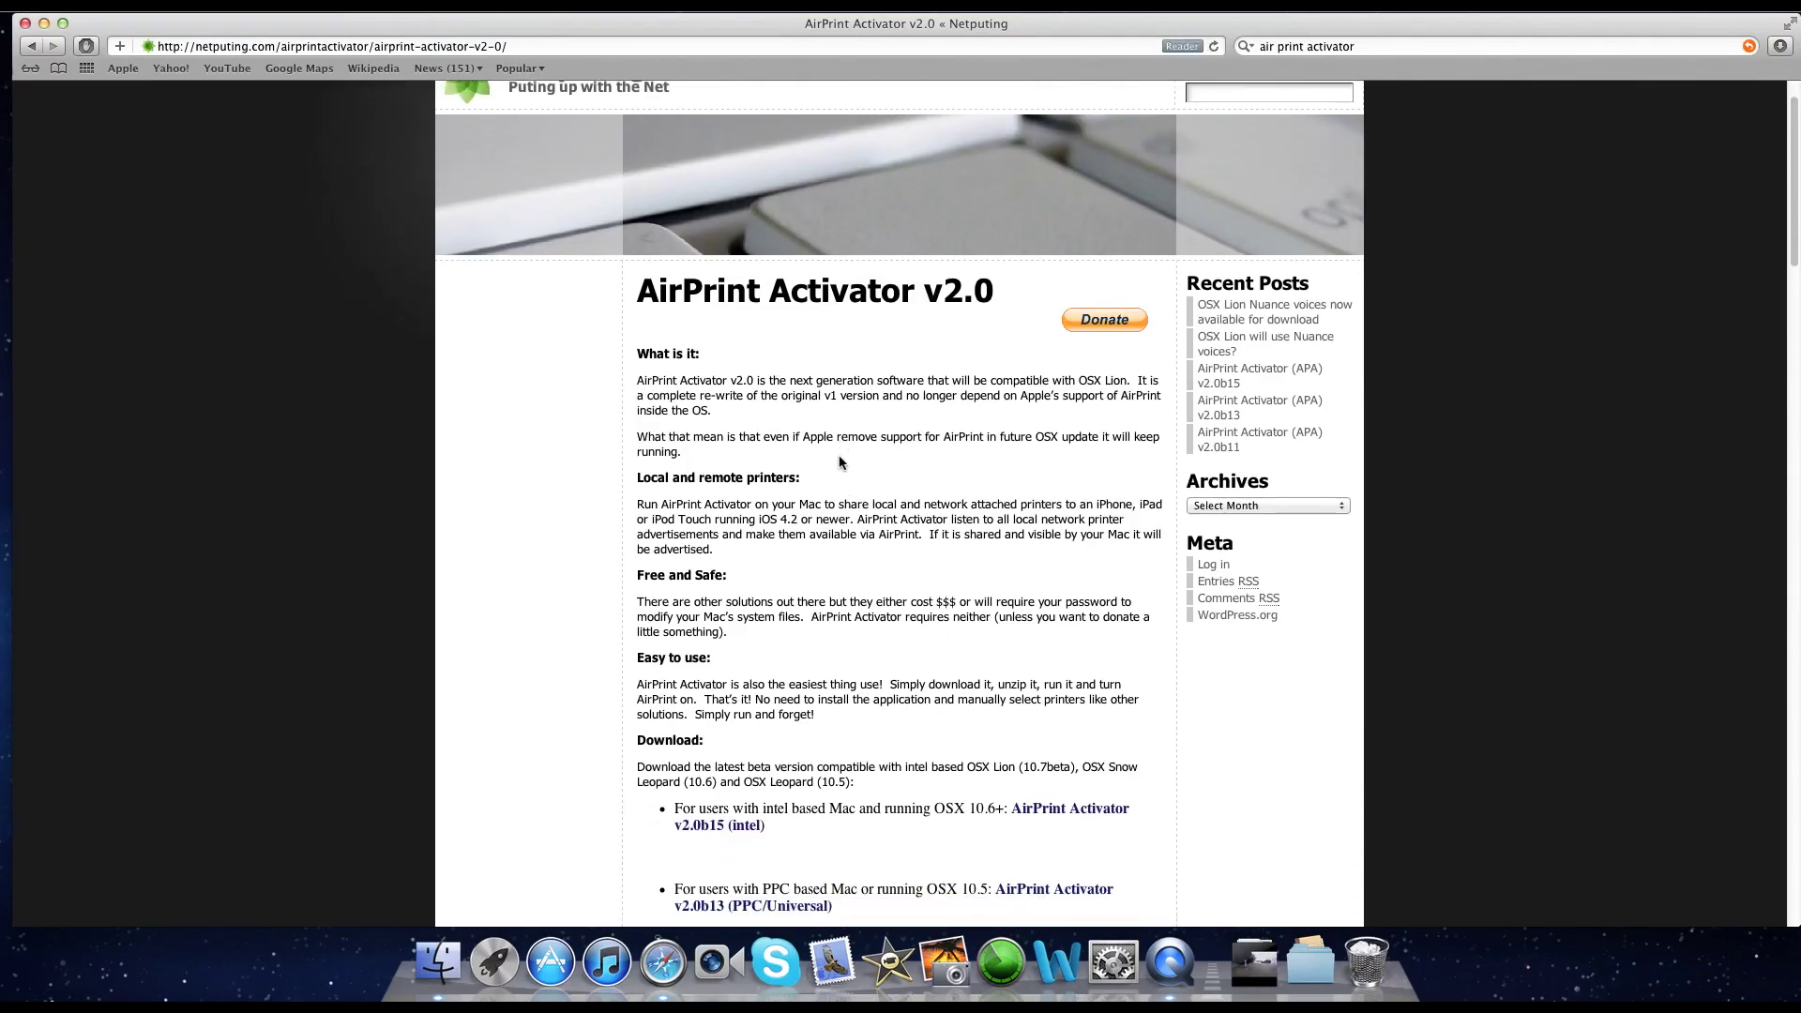
scroll(810, 447, down, 2)
scroll(843, 465, down, 5)
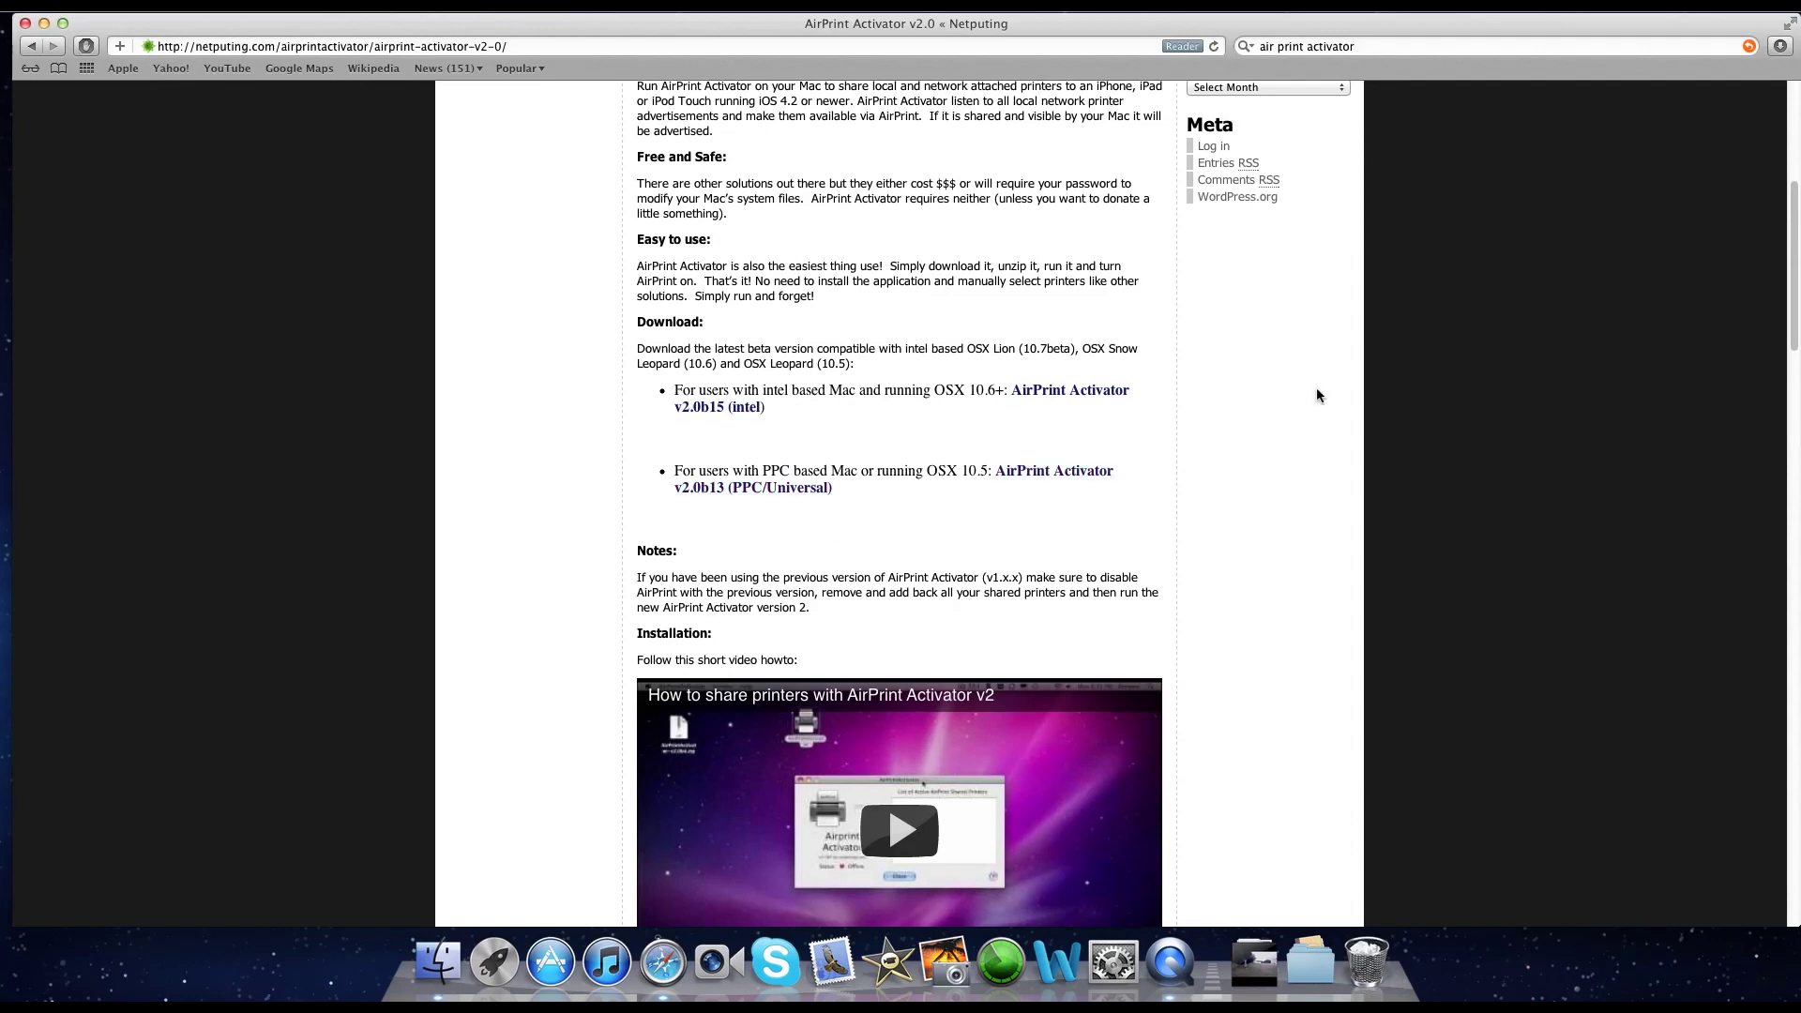
Close the Safari window showing the Netputing AirPrint Activator v2.0 page
click(23, 23)
Launch AirPrint Activator via Spotlight, dismiss the donation prompt, and bring up System Preferences
key(super+space)
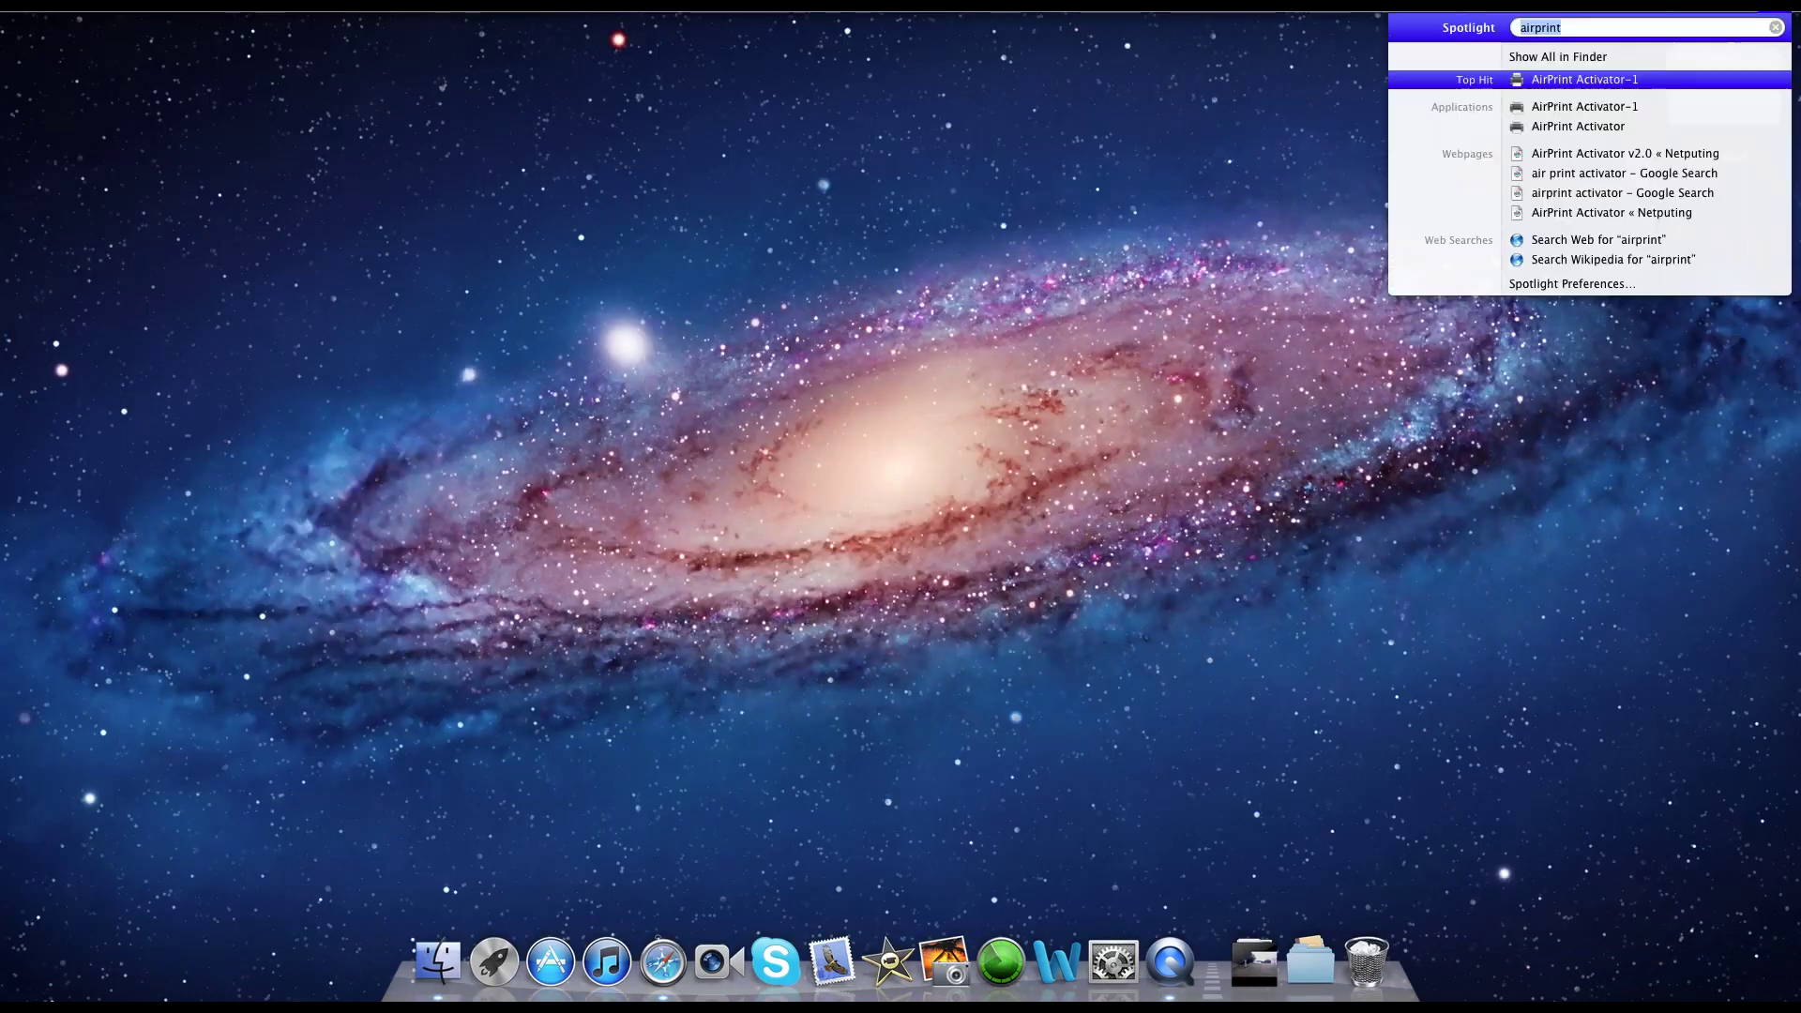
click(1647, 79)
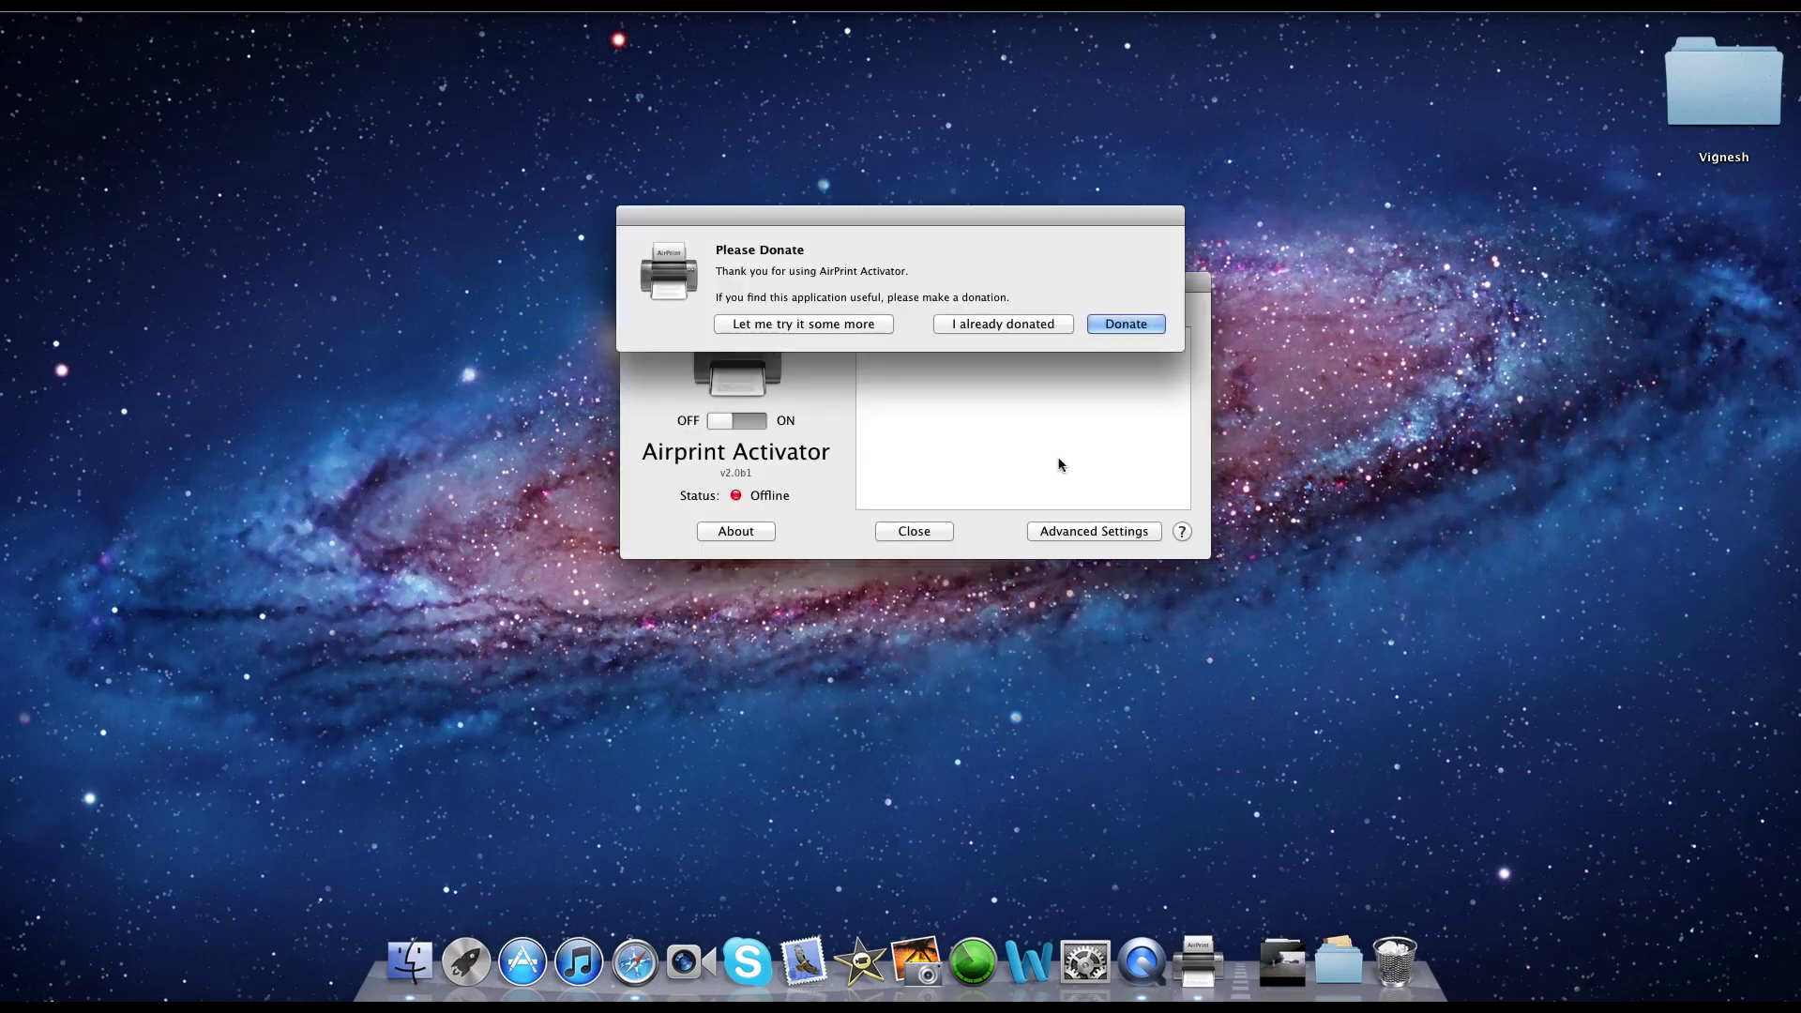
click(817, 318)
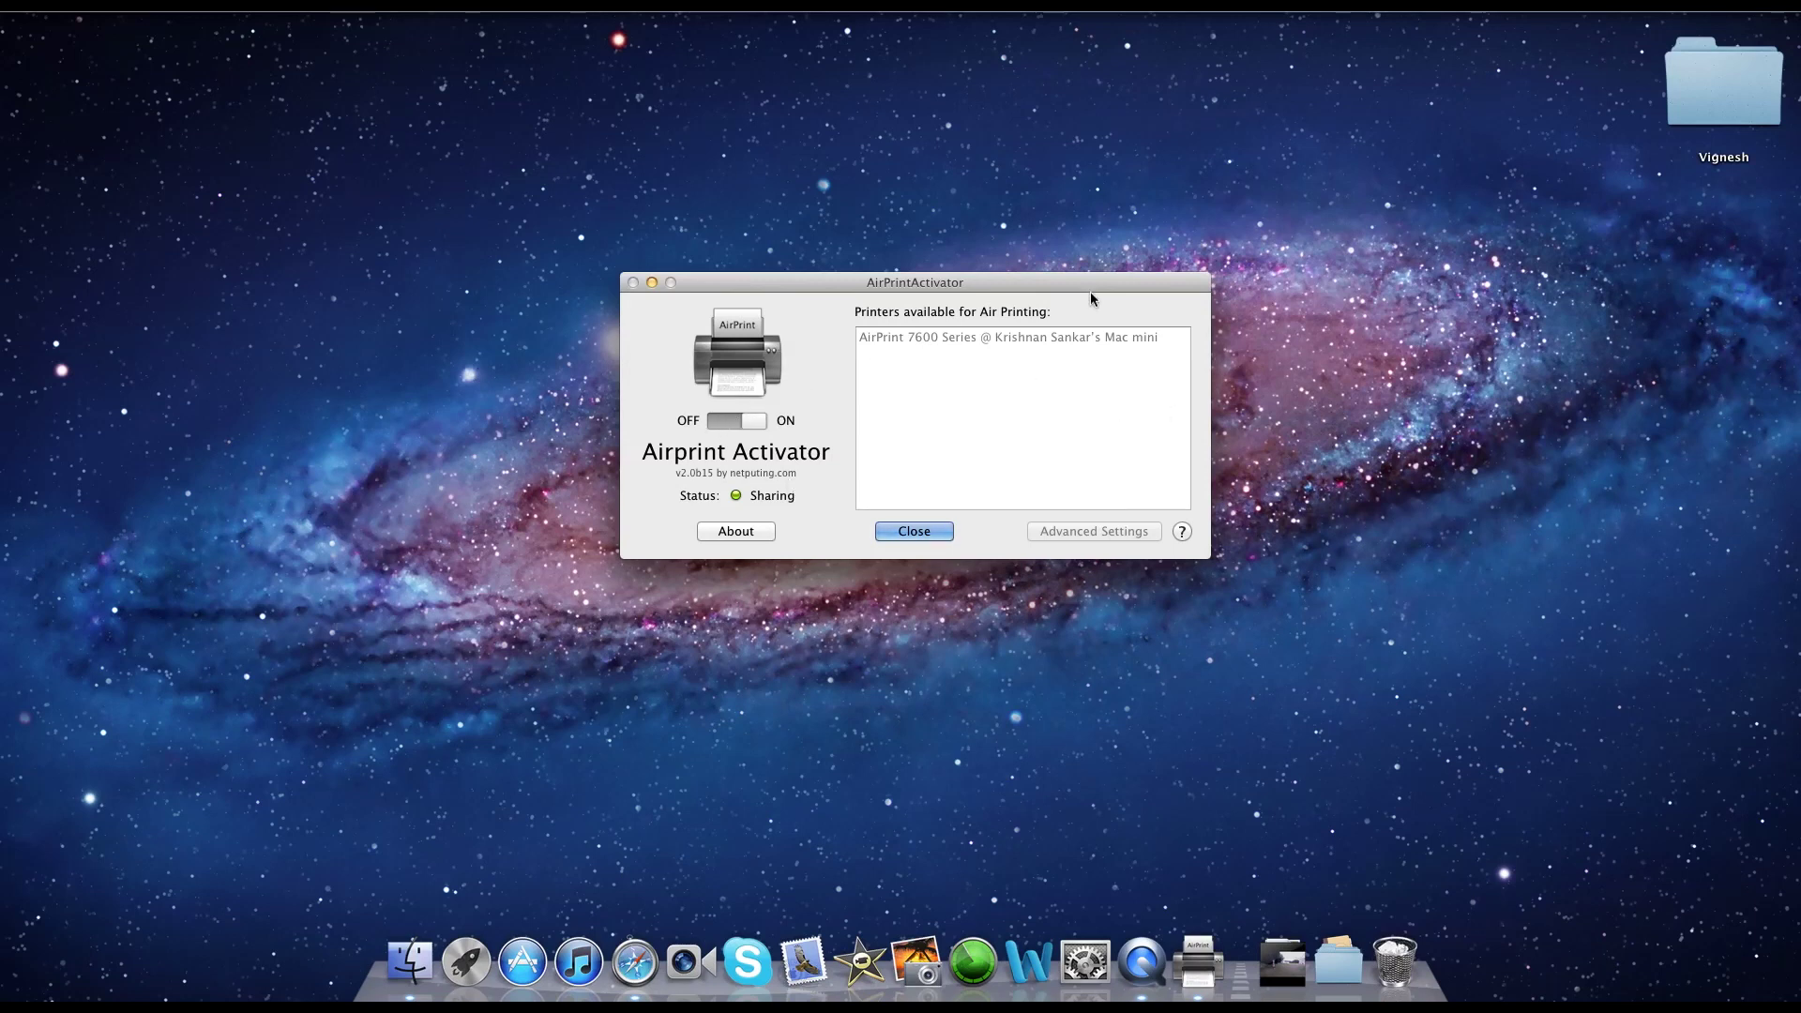
click(1085, 954)
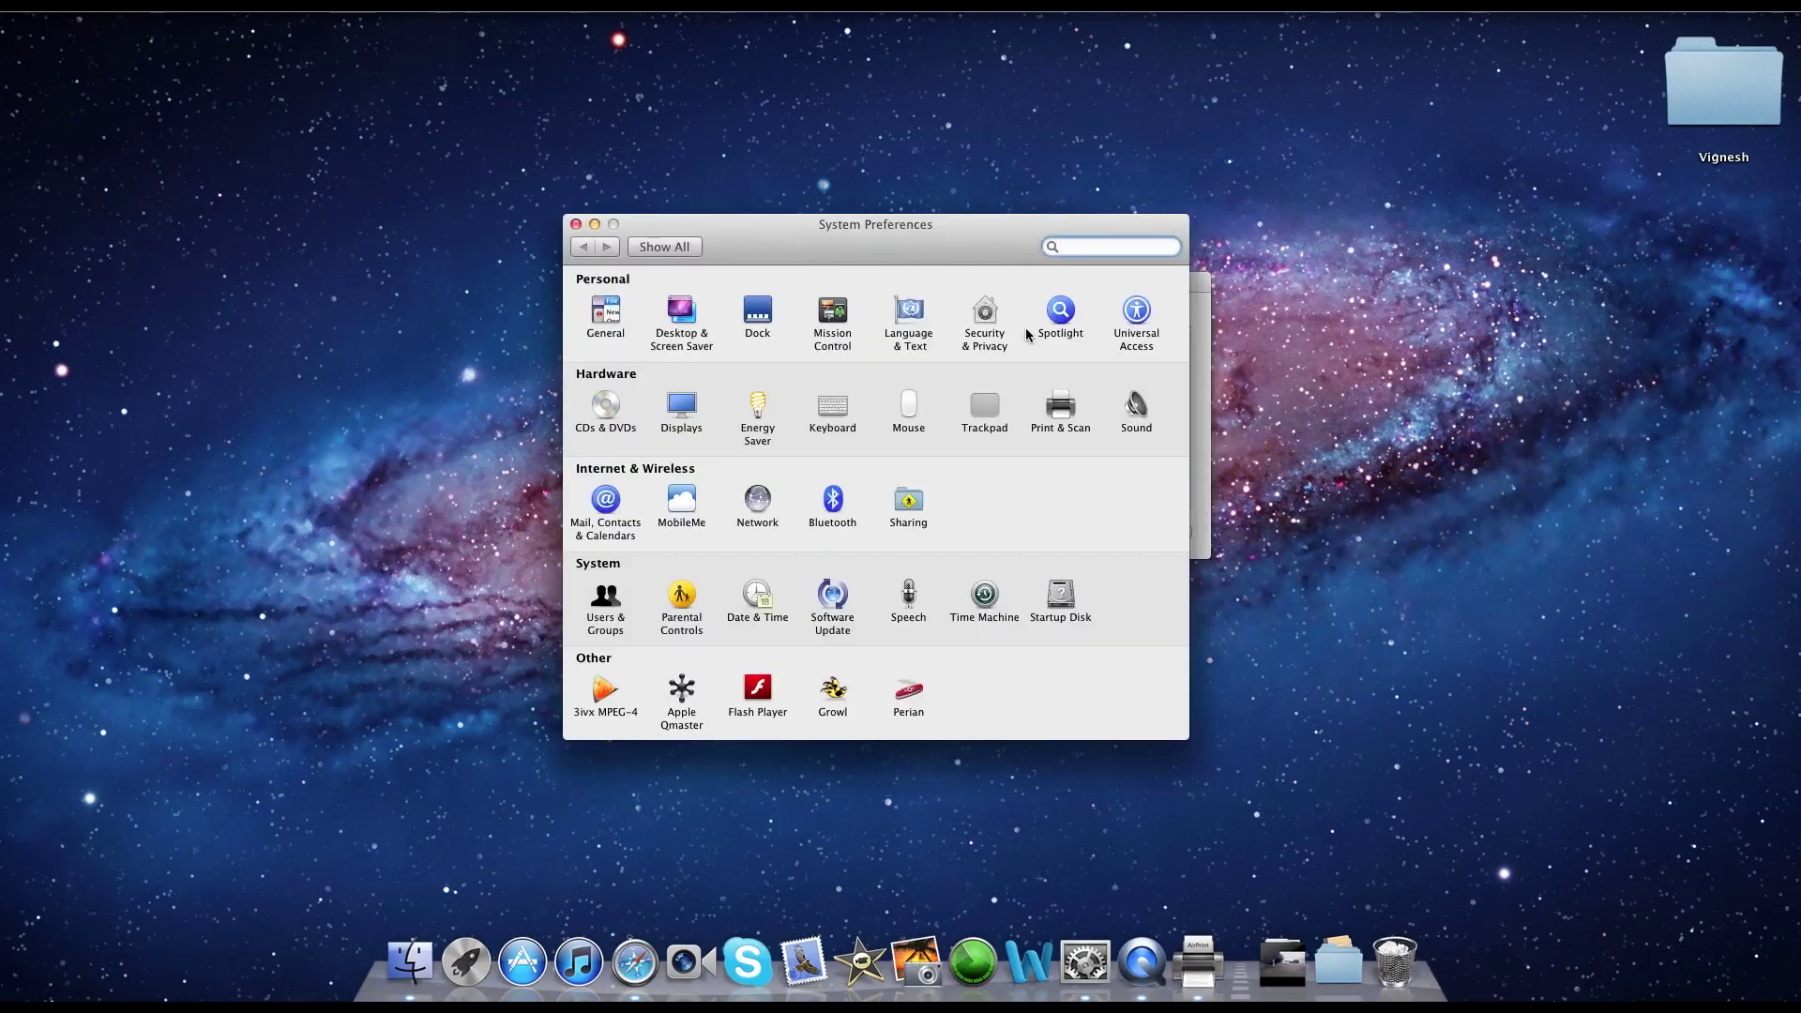
Verify Printer Sharing is ticked under Print & Scan's Sharing Preferences, then close System Preferences
click(1064, 407)
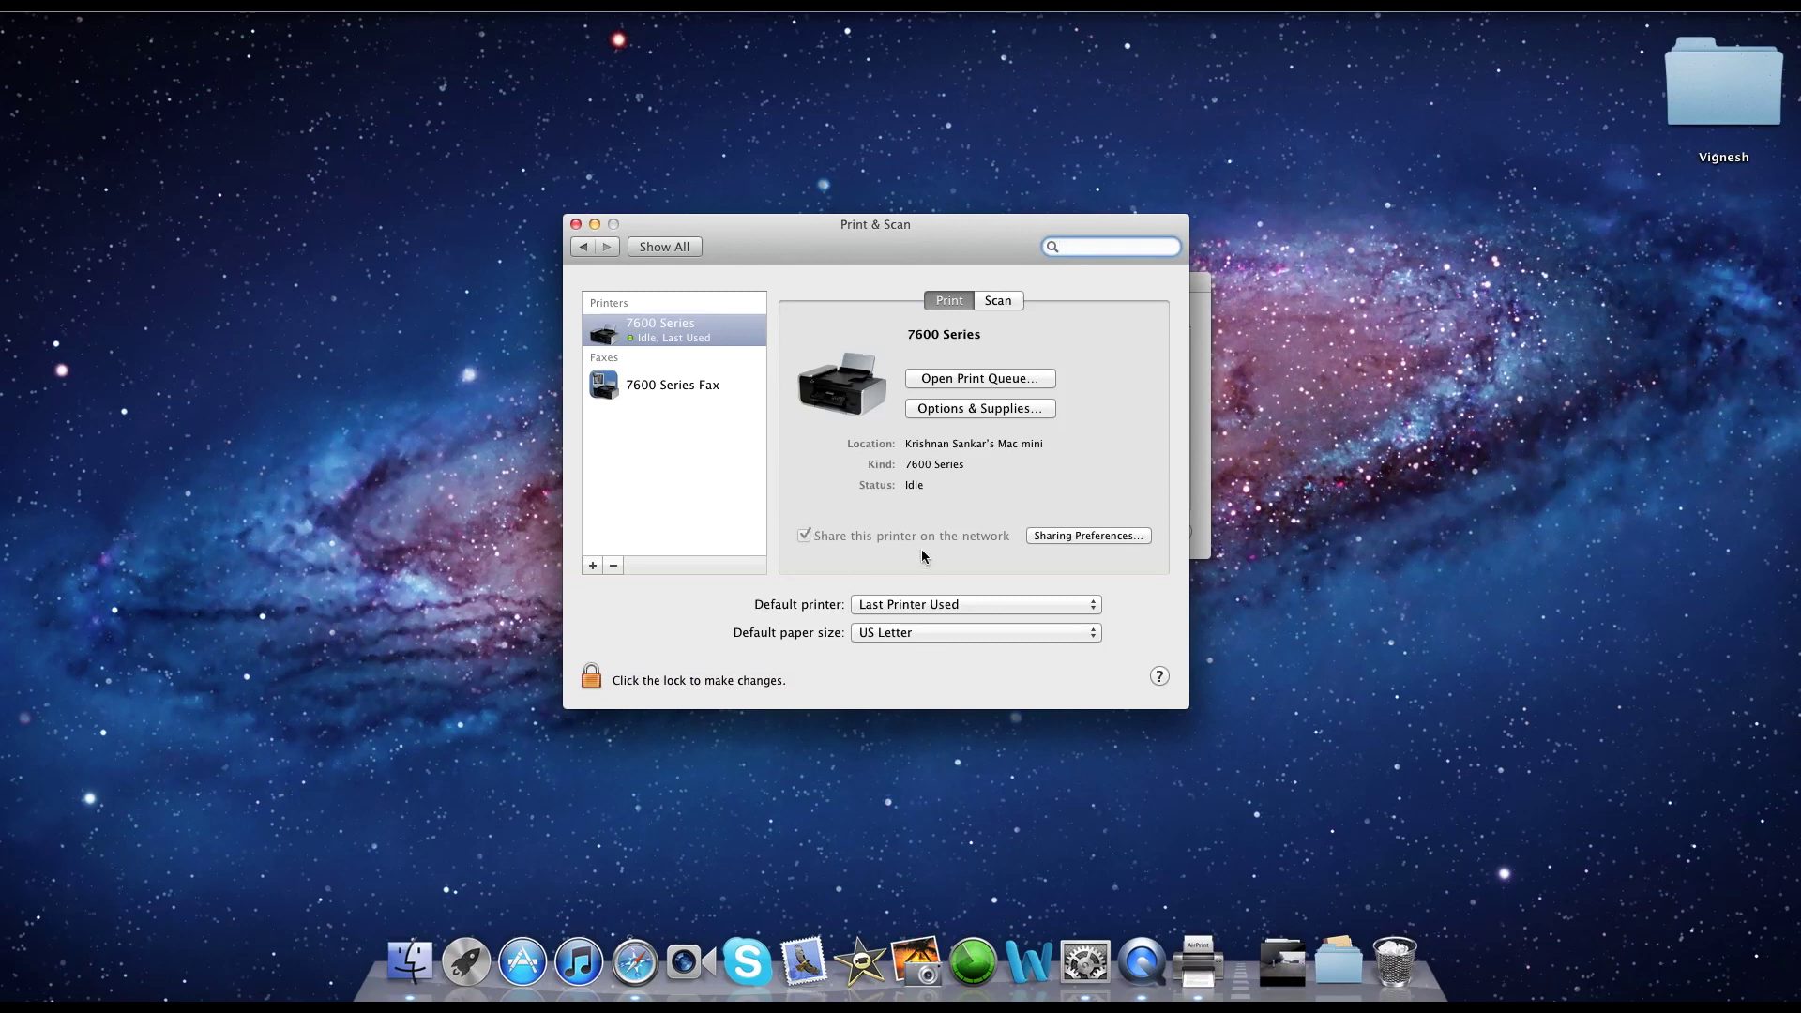
click(1085, 536)
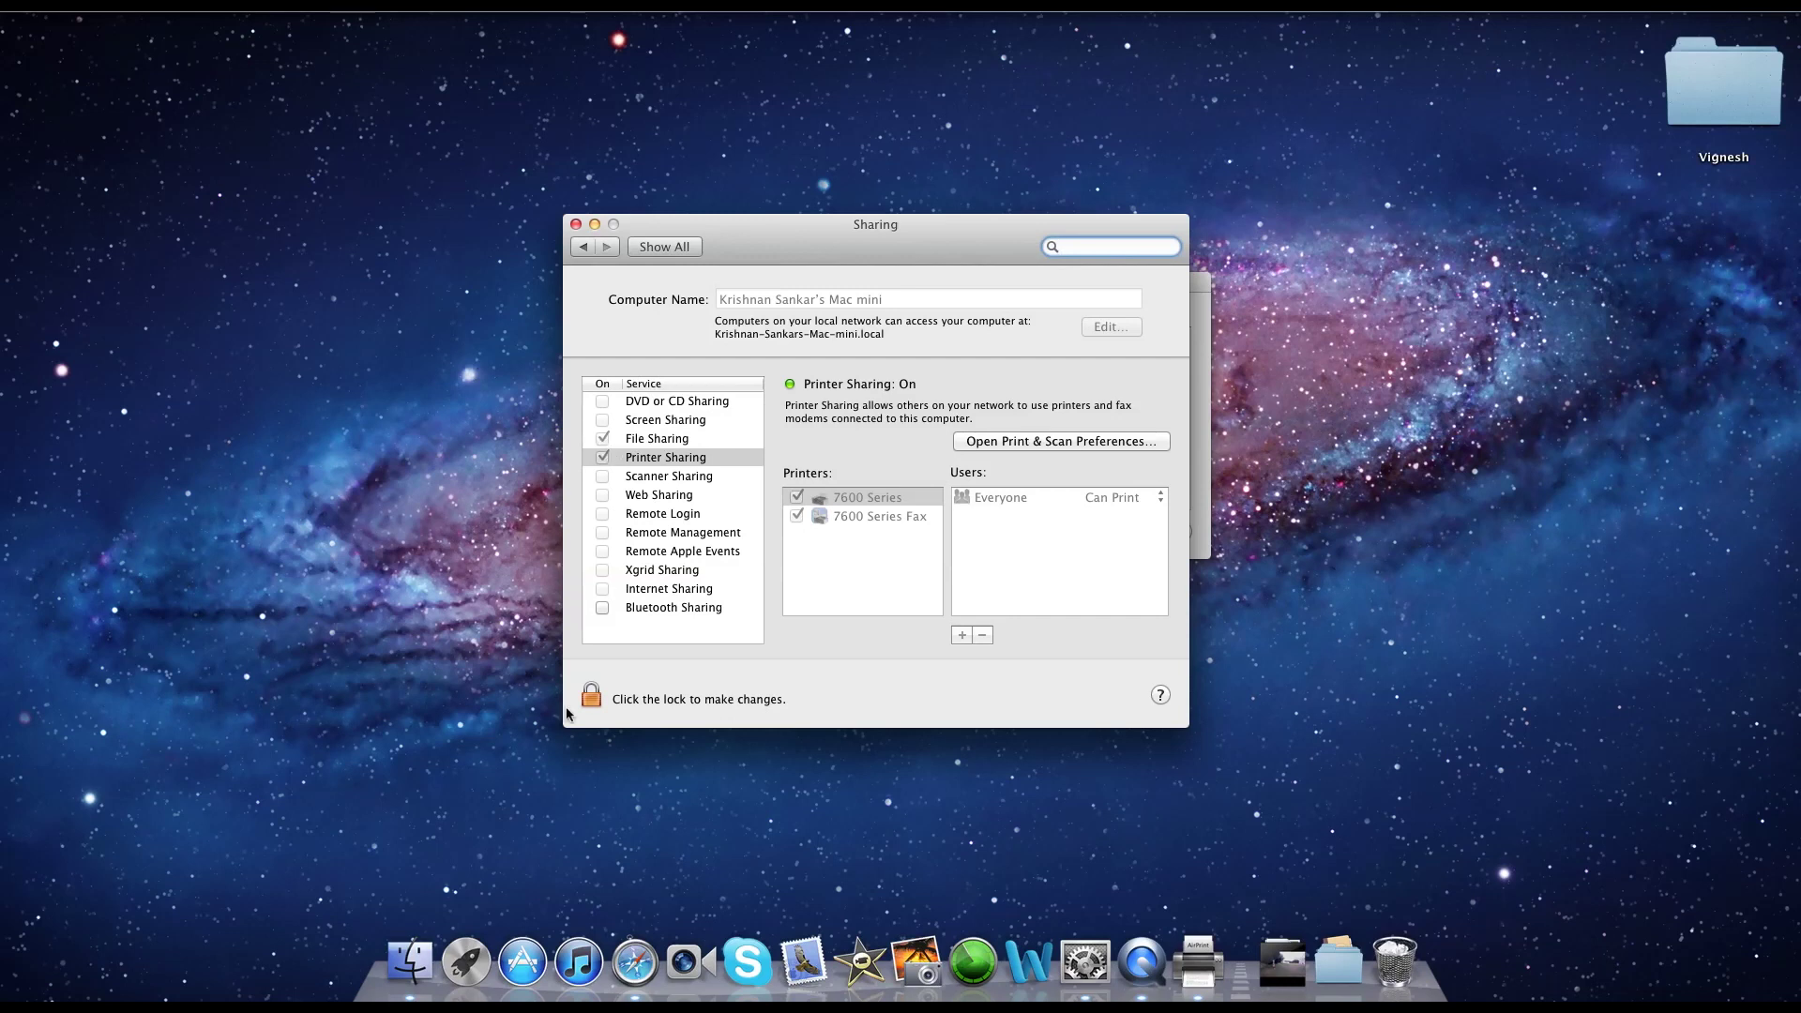
click(597, 698)
click(576, 226)
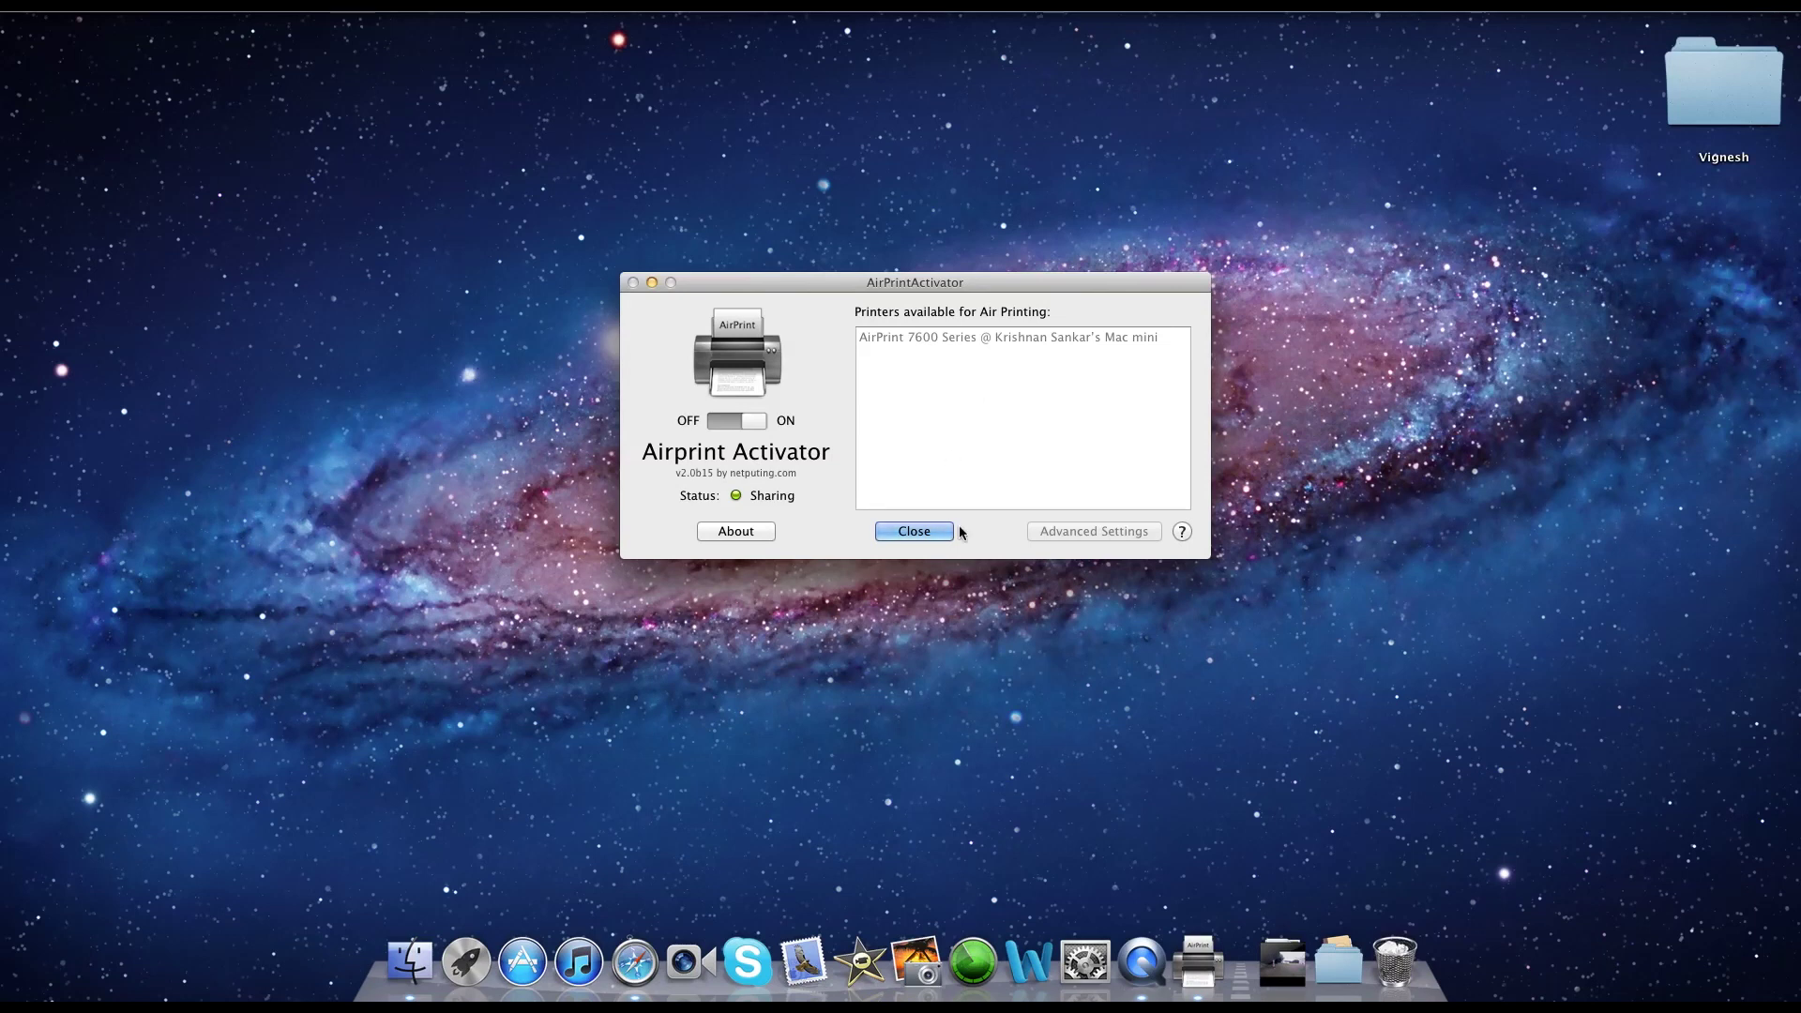
Close the AirPrintActivator window, leaving the 7600 Series printer shared
click(908, 532)
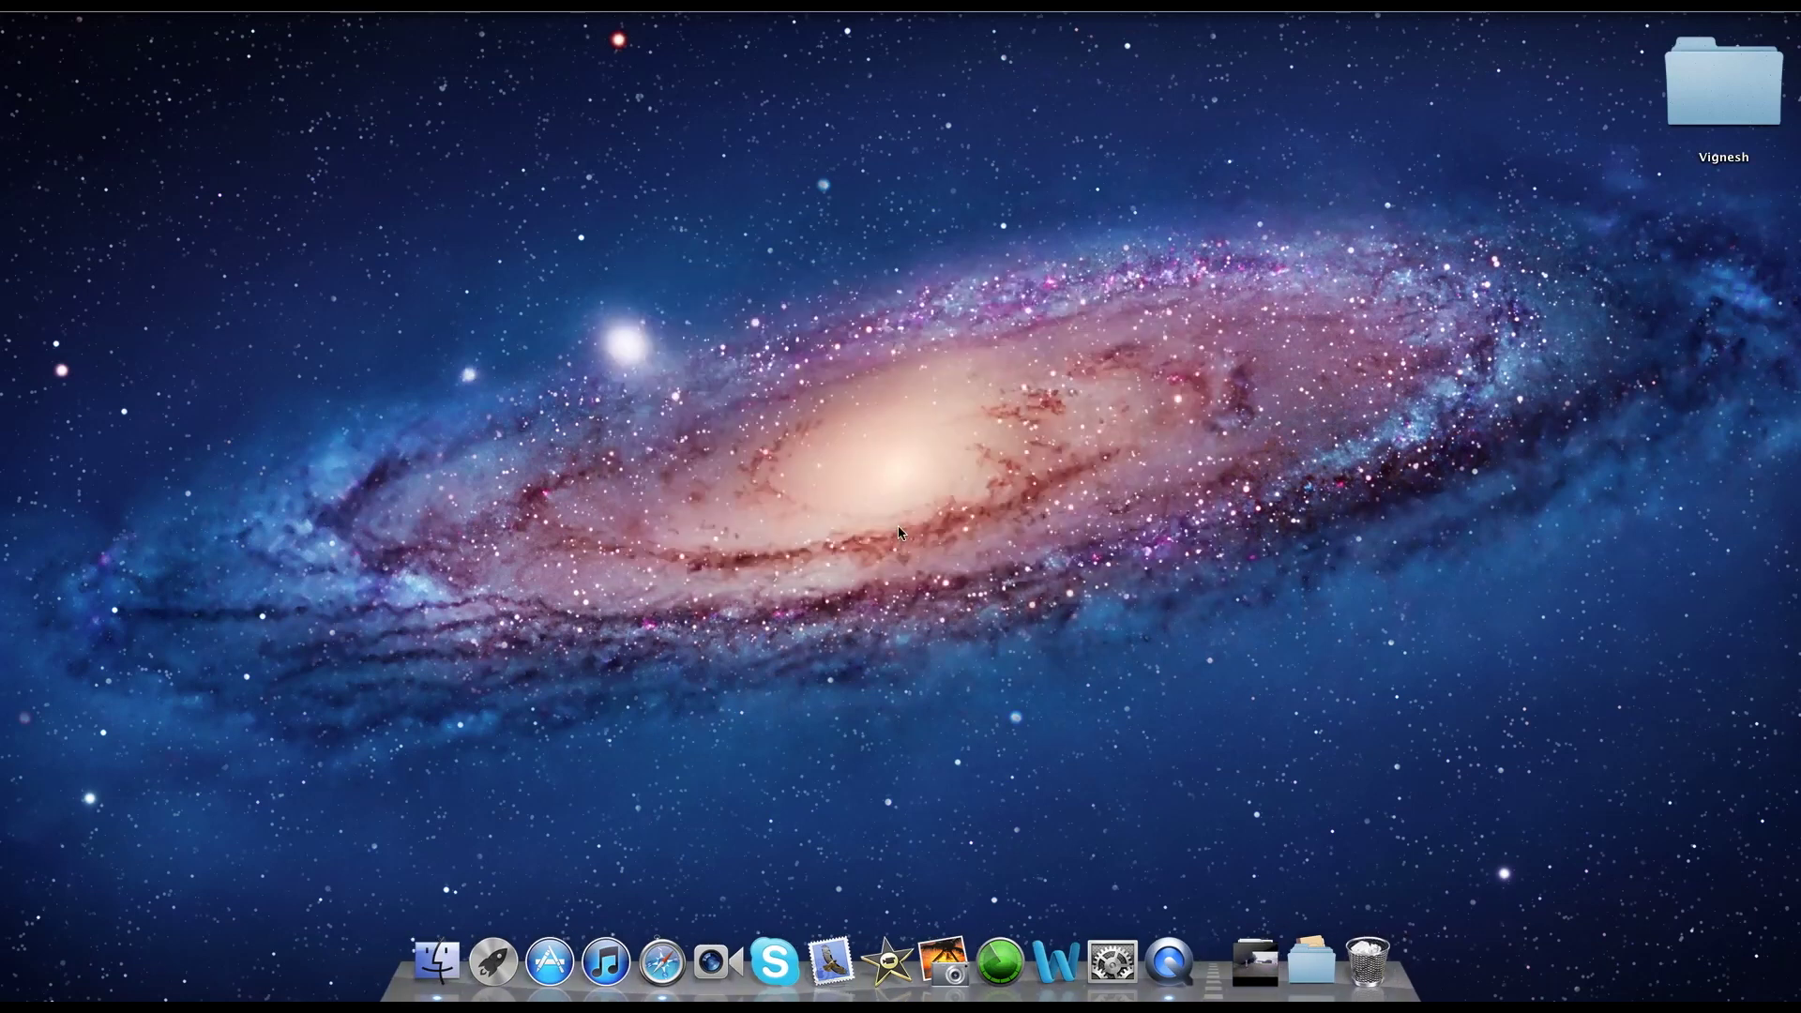